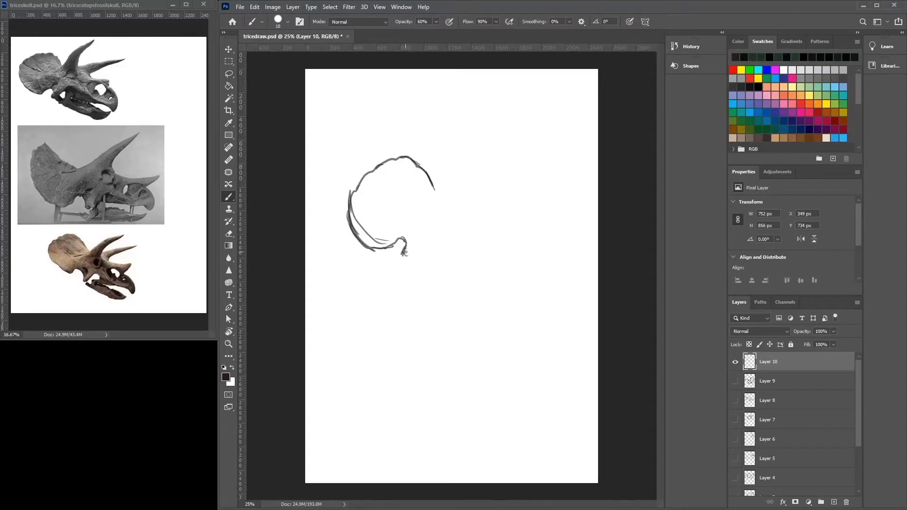
Sketch the three-quarter skull's cheek and jaw line, brow horns, eye socket, snout, beak and lower jaw.
drag(406, 252, 457, 291)
mouse_move(433, 193)
mouse_down()
mouse_move(484, 150)
mouse_move(461, 199)
mouse_move(465, 184)
mouse_move(453, 211)
mouse_up()
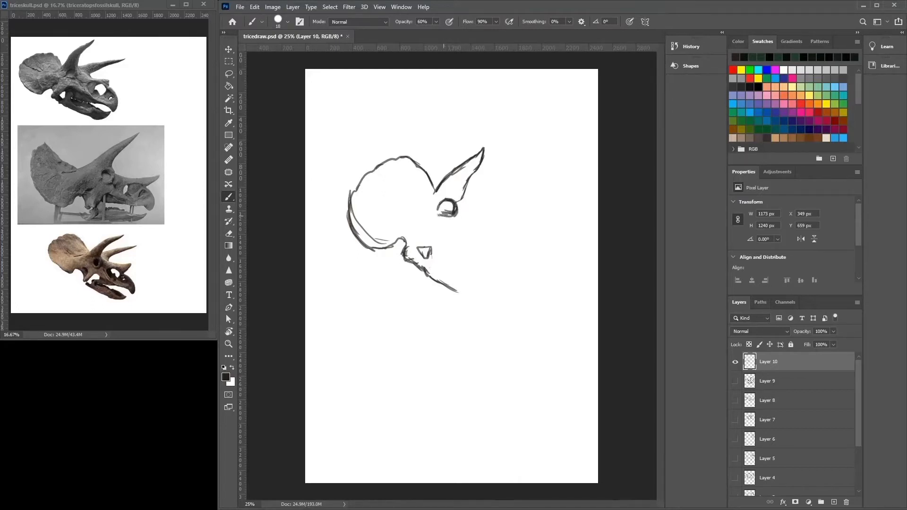
mouse_move(463, 194)
mouse_down()
mouse_move(529, 183)
mouse_move(481, 202)
mouse_move(527, 213)
mouse_move(550, 271)
mouse_move(508, 249)
mouse_move(474, 248)
mouse_up()
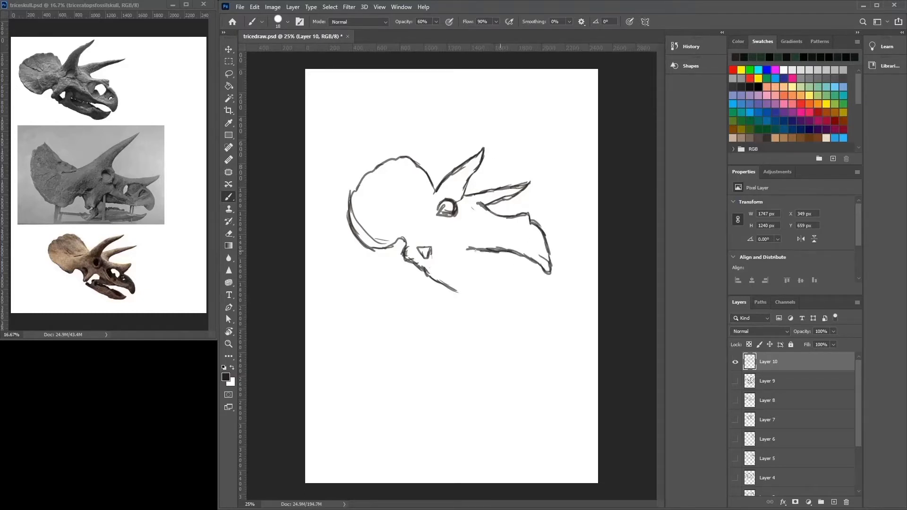
mouse_move(533, 272)
mouse_down()
mouse_move(480, 250)
mouse_move(543, 273)
mouse_move(517, 297)
mouse_move(491, 297)
mouse_move(412, 264)
mouse_move(455, 283)
mouse_up()
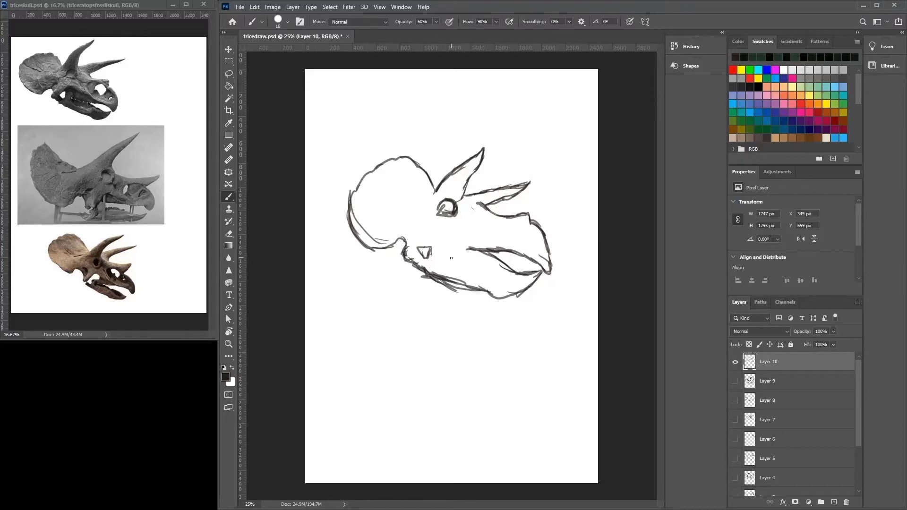
Add the mouth opening, brow and frill ridges, and two nostril openings to the three-quarter skull, reinforcing the frill and far horn.
mouse_move(470, 247)
mouse_down()
mouse_move(460, 263)
mouse_move(521, 273)
mouse_move(467, 266)
mouse_up()
mouse_move(448, 213)
mouse_down()
mouse_move(425, 216)
mouse_move(398, 240)
mouse_move(409, 227)
mouse_up()
mouse_move(357, 190)
mouse_down()
mouse_move(390, 211)
mouse_move(347, 221)
mouse_up()
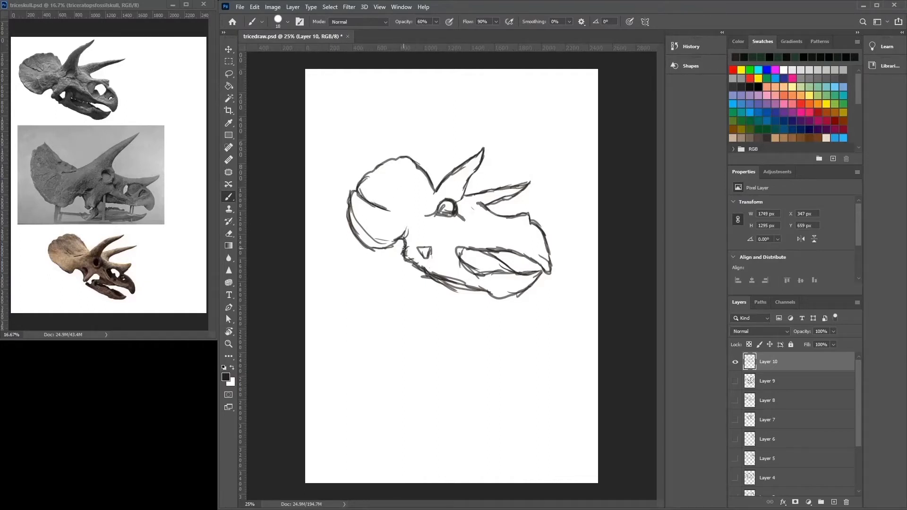
mouse_move(404, 247)
mouse_down()
mouse_move(396, 239)
mouse_move(373, 251)
mouse_move(345, 202)
mouse_up()
mouse_move(472, 195)
mouse_down()
mouse_move(540, 182)
mouse_move(505, 199)
mouse_move(498, 200)
mouse_move(532, 180)
mouse_move(487, 189)
mouse_up()
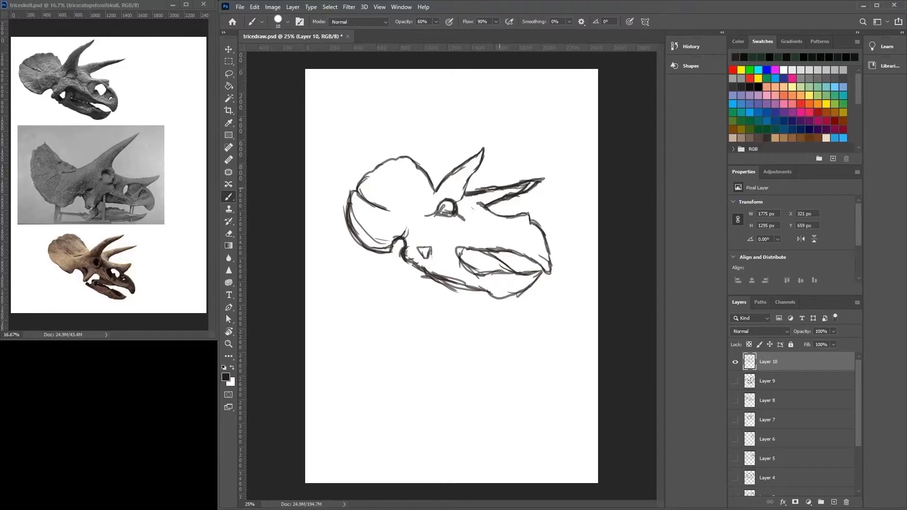
mouse_move(509, 219)
mouse_down()
mouse_move(520, 243)
mouse_move(500, 238)
mouse_move(514, 222)
mouse_move(521, 228)
mouse_move(499, 227)
mouse_move(533, 252)
mouse_up()
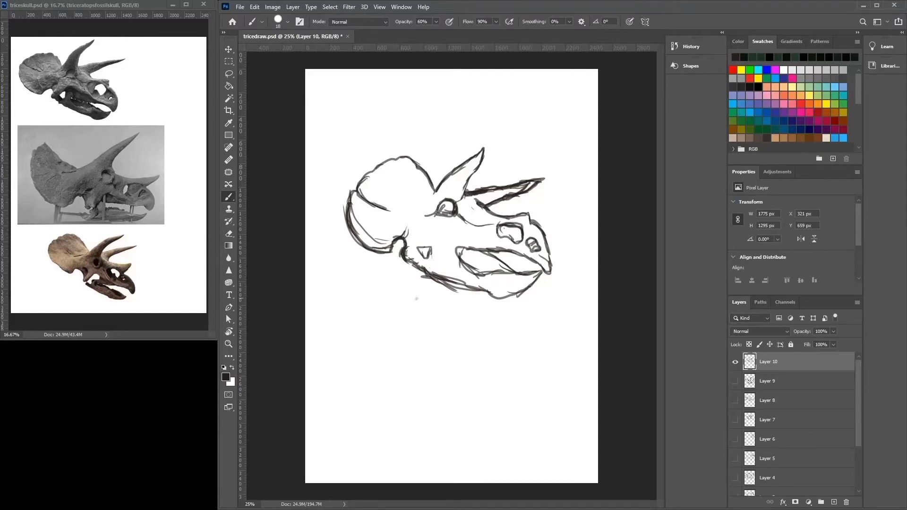
Hide Layer 10 and, on a new layer, sketch the side-view skull's brow horn, nose horn and beak in black.
key(ctrl+comma)
key(ctrl+shift+alt+n)
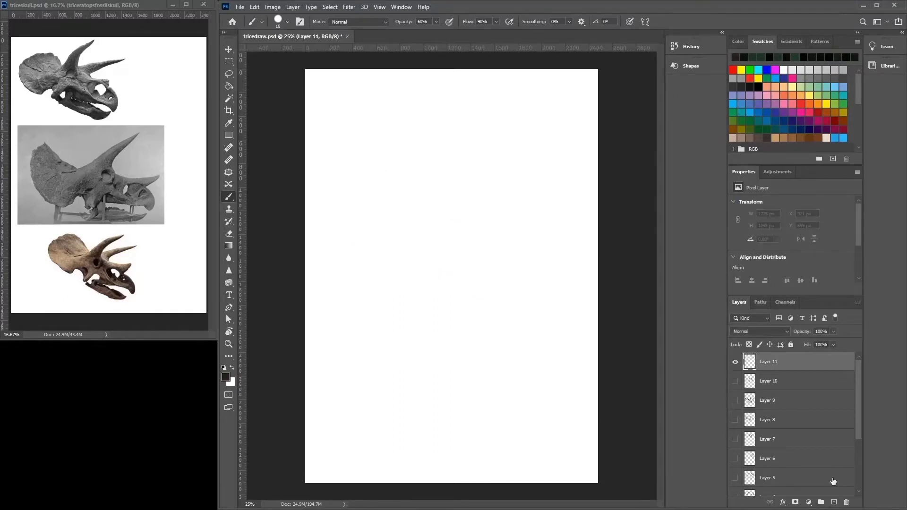
click(758, 87)
mouse_move(389, 197)
mouse_down()
mouse_move(421, 228)
mouse_move(437, 230)
mouse_move(435, 215)
mouse_move(441, 229)
mouse_move(465, 206)
mouse_move(519, 181)
mouse_move(489, 220)
mouse_up()
mouse_move(506, 187)
mouse_down()
mouse_move(484, 232)
mouse_move(527, 253)
mouse_move(579, 246)
mouse_move(563, 264)
mouse_move(586, 238)
mouse_move(564, 266)
mouse_move(584, 282)
mouse_move(586, 306)
mouse_move(565, 296)
mouse_move(573, 301)
mouse_move(498, 299)
mouse_up()
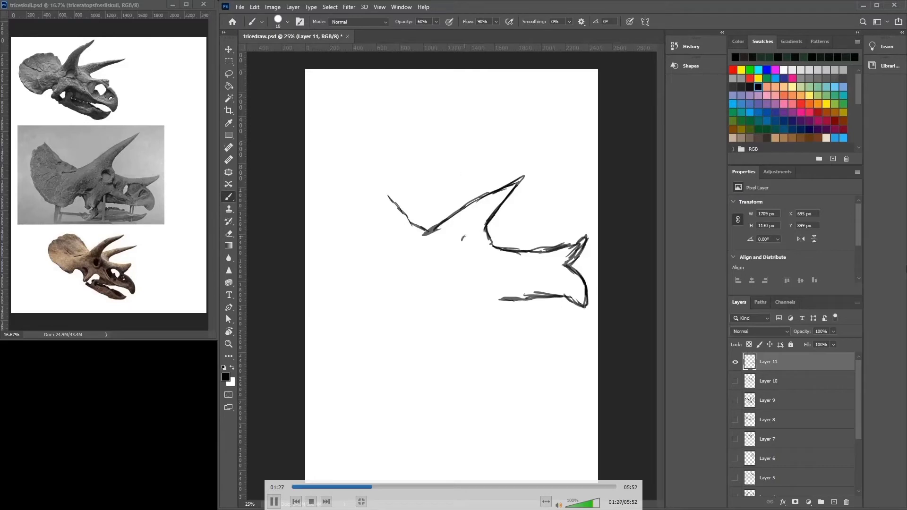
Sketch the side-view skull's eye socket, cheek bones, open lower jaw and large rounded frill.
mouse_move(464, 236)
mouse_down()
mouse_move(484, 249)
mouse_move(464, 250)
mouse_move(474, 236)
mouse_move(491, 263)
mouse_move(473, 289)
mouse_move(489, 282)
mouse_move(513, 297)
mouse_move(481, 297)
mouse_move(477, 284)
mouse_move(462, 310)
mouse_move(443, 313)
mouse_move(457, 311)
mouse_move(438, 305)
mouse_move(436, 285)
mouse_move(450, 282)
mouse_move(399, 319)
mouse_up()
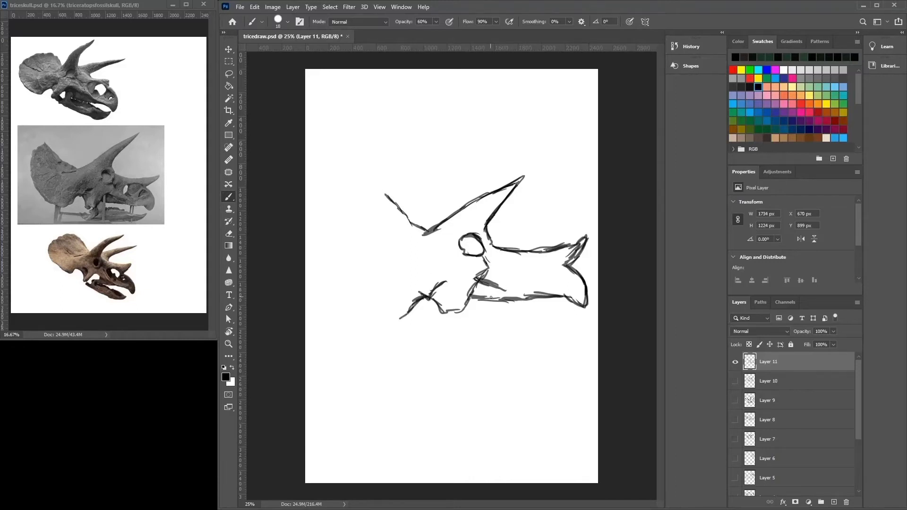
mouse_move(480, 309)
mouse_down()
mouse_move(464, 312)
mouse_move(478, 320)
mouse_move(438, 338)
mouse_up()
mouse_move(484, 315)
mouse_down()
mouse_move(582, 321)
mouse_move(555, 338)
mouse_move(567, 327)
mouse_move(542, 340)
mouse_move(497, 338)
mouse_move(513, 344)
mouse_move(463, 335)
mouse_move(498, 343)
mouse_move(547, 322)
mouse_move(483, 312)
mouse_move(537, 319)
mouse_up()
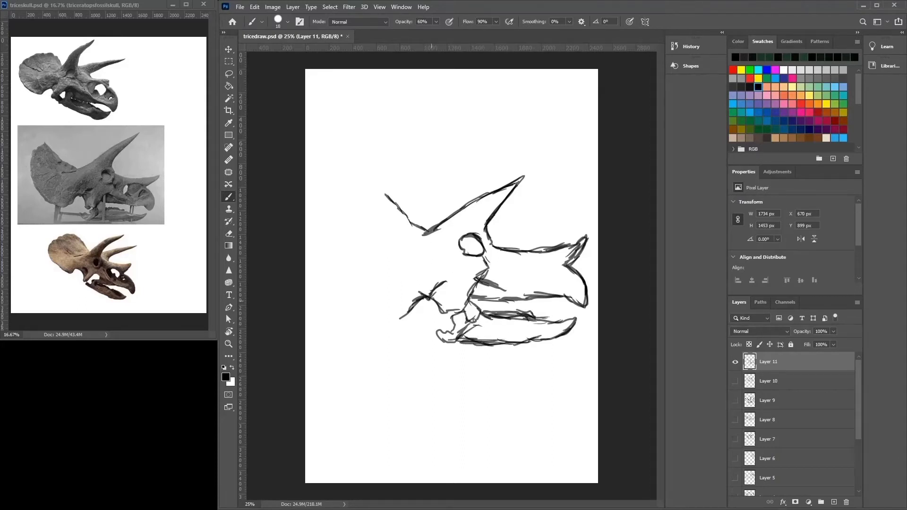
mouse_move(432, 298)
mouse_down()
mouse_move(380, 314)
mouse_move(343, 280)
mouse_up()
mouse_move(392, 201)
mouse_down()
mouse_move(369, 180)
mouse_move(358, 194)
mouse_move(342, 191)
mouse_move(357, 300)
mouse_move(347, 272)
mouse_move(346, 192)
mouse_move(337, 210)
mouse_move(337, 254)
mouse_move(364, 305)
mouse_up()
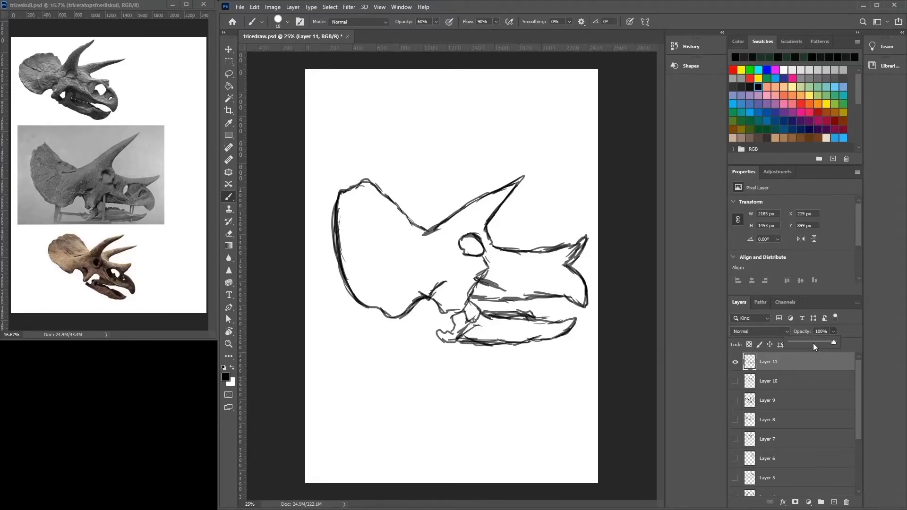
Fade the rough side-view layer and trace the frill, horns, eye socket and nostril openings on a new layer.
drag(812, 343, 806, 343)
click(833, 501)
mouse_move(524, 177)
mouse_down()
mouse_move(492, 217)
mouse_move(529, 172)
mouse_move(411, 238)
mouse_move(490, 192)
mouse_move(427, 229)
mouse_move(381, 189)
mouse_move(351, 183)
mouse_move(363, 178)
mouse_move(337, 190)
mouse_move(342, 281)
mouse_move(393, 316)
mouse_move(428, 293)
mouse_move(451, 314)
mouse_move(493, 279)
mouse_move(470, 234)
mouse_move(464, 257)
mouse_move(550, 249)
mouse_move(587, 232)
mouse_move(565, 264)
mouse_move(581, 289)
mouse_up()
mouse_move(527, 270)
mouse_down()
mouse_move(556, 259)
mouse_move(531, 278)
mouse_move(538, 267)
mouse_up()
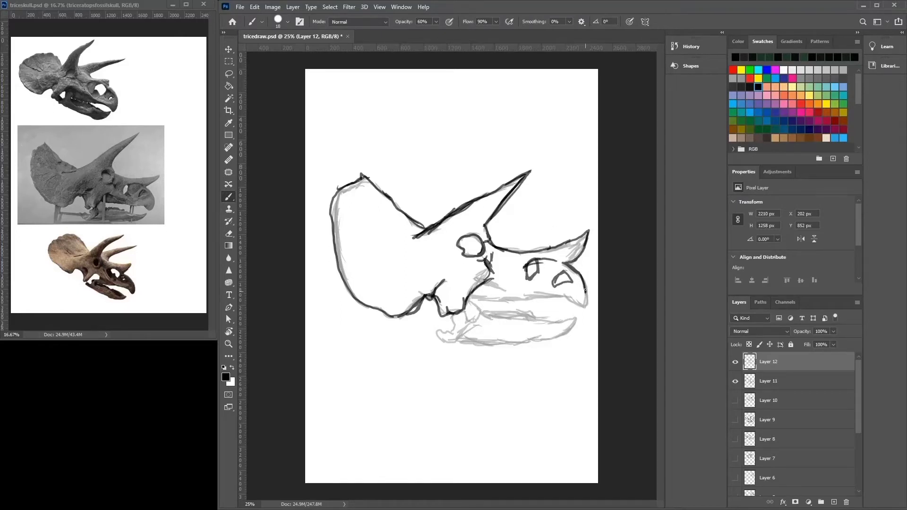
Trace the beak, upper jaw line, jaw hinge and lower jaw of the side-view skull with clean lines.
mouse_move(585, 289)
mouse_down()
mouse_move(585, 309)
mouse_move(569, 297)
mouse_move(473, 297)
mouse_move(484, 313)
mouse_move(459, 337)
mouse_move(437, 339)
mouse_move(458, 311)
mouse_up()
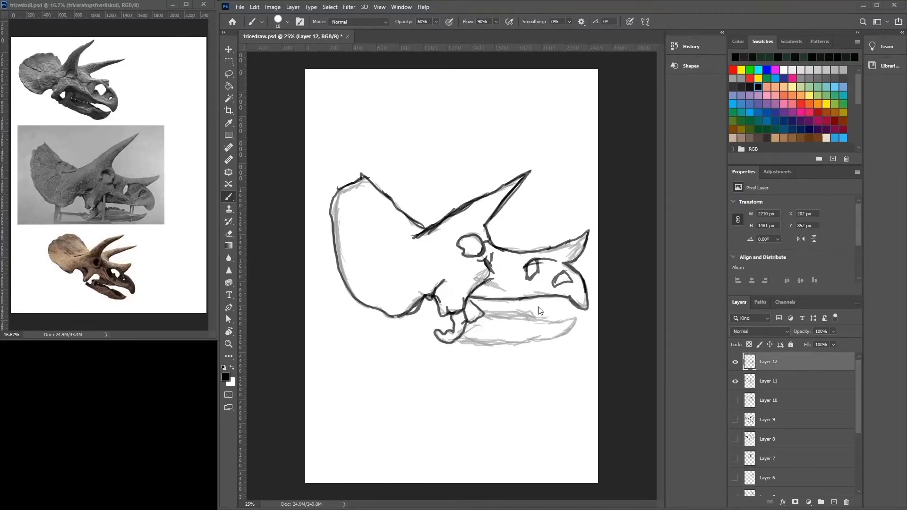
mouse_move(497, 312)
mouse_down()
mouse_move(574, 318)
mouse_move(537, 339)
mouse_move(463, 339)
mouse_up()
key(ctrl+z)
Hide the rough sketch on Layer 11 and refine the side-view skull's contour along the frill and brow horn.
click(735, 380)
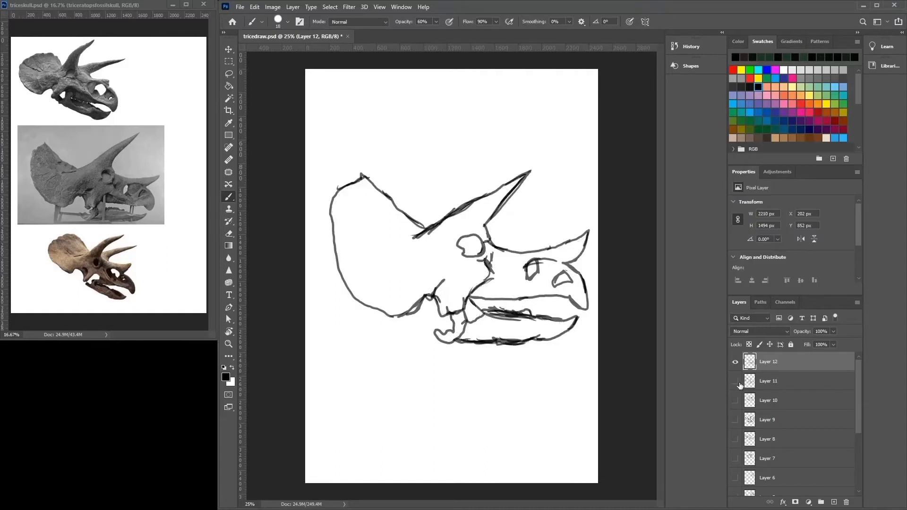
click(735, 380)
click(735, 380)
mouse_move(362, 174)
mouse_down()
mouse_move(428, 228)
mouse_move(399, 231)
mouse_move(422, 235)
mouse_move(428, 216)
mouse_move(519, 177)
mouse_move(483, 229)
mouse_up()
mouse_move(549, 248)
mouse_down()
mouse_move(491, 243)
mouse_move(548, 248)
mouse_up()
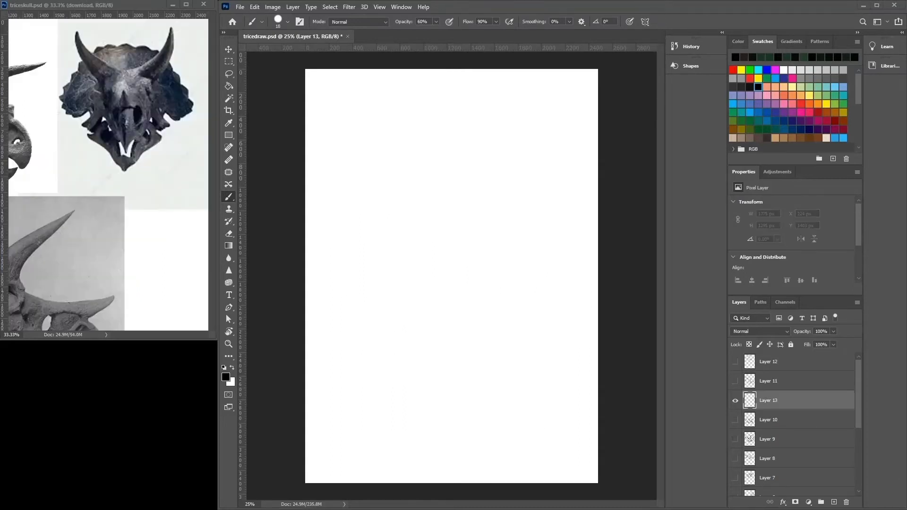
On Layer 13, sketch the front-view skull's two brow horns, forehead arc, brow creases and the start of the side frills.
mouse_move(427, 210)
mouse_down()
mouse_move(473, 226)
mouse_move(489, 180)
mouse_move(494, 218)
mouse_move(478, 253)
mouse_up()
drag(495, 212, 486, 268)
mouse_move(472, 224)
mouse_down()
mouse_move(429, 234)
mouse_move(378, 165)
mouse_move(386, 228)
mouse_move(403, 251)
mouse_up()
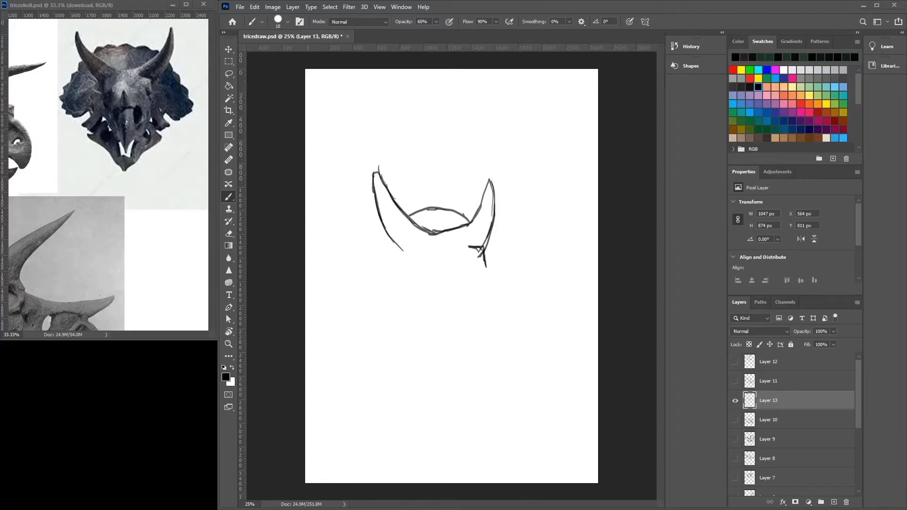
mouse_move(391, 195)
mouse_down()
mouse_move(377, 174)
mouse_move(404, 246)
mouse_up()
drag(457, 259, 487, 244)
drag(493, 236, 473, 258)
mouse_move(433, 207)
mouse_down()
mouse_move(474, 219)
mouse_move(509, 268)
mouse_up()
drag(388, 231, 367, 273)
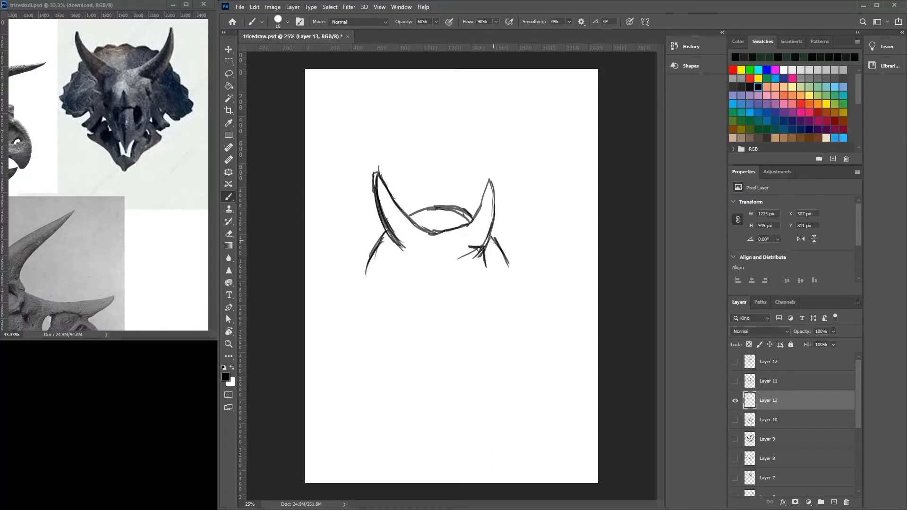
Sketch the sides of the front-view face, the triangular nose horn, both nostril cavities and the pointed snout.
drag(492, 236, 509, 276)
mouse_move(383, 225)
mouse_down()
mouse_move(405, 259)
mouse_move(411, 297)
mouse_up()
mouse_move(479, 255)
mouse_down()
mouse_move(466, 295)
mouse_move(451, 302)
mouse_move(443, 270)
mouse_move(457, 293)
mouse_move(427, 298)
mouse_up()
drag(452, 281, 468, 299)
drag(484, 250, 465, 300)
mouse_move(407, 290)
mouse_down()
mouse_move(459, 326)
mouse_move(466, 311)
mouse_move(465, 323)
mouse_move(428, 333)
mouse_up()
drag(431, 337, 440, 350)
mouse_move(425, 335)
mouse_down()
mouse_move(467, 345)
mouse_move(486, 302)
mouse_up()
Outline the front-view skull's mouth gap, pointed lower jaw and the curved frill on both sides.
mouse_move(409, 316)
mouse_down()
mouse_move(466, 373)
mouse_move(438, 378)
mouse_up()
mouse_move(435, 348)
mouse_down()
mouse_move(434, 378)
mouse_move(463, 401)
mouse_move(450, 406)
mouse_move(440, 395)
mouse_up()
mouse_move(472, 392)
mouse_down()
mouse_move(504, 352)
mouse_move(483, 317)
mouse_move(511, 325)
mouse_move(505, 302)
mouse_move(502, 310)
mouse_move(527, 307)
mouse_move(534, 289)
mouse_up()
drag(491, 233, 533, 298)
mouse_move(527, 305)
mouse_down()
mouse_move(503, 298)
mouse_move(512, 333)
mouse_up()
mouse_move(448, 401)
mouse_down()
mouse_move(398, 362)
mouse_move(419, 334)
mouse_up()
drag(392, 364, 403, 355)
mouse_move(404, 353)
mouse_down()
mouse_move(407, 317)
mouse_move(376, 322)
mouse_move(360, 266)
mouse_up()
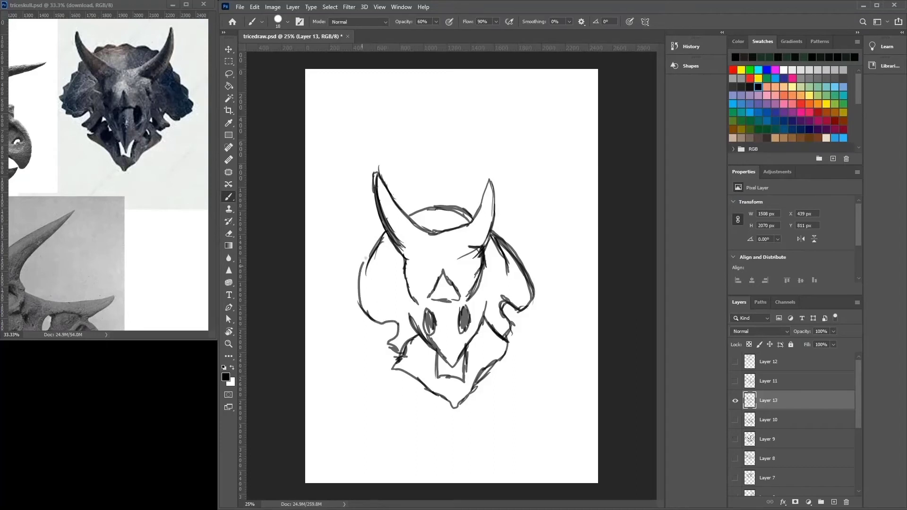
Add pointed spikes along the front-view frill's edge, darken the cheek gaps and fill in both eye sockets.
mouse_move(386, 229)
mouse_down()
mouse_move(397, 324)
mouse_move(414, 332)
mouse_move(409, 320)
mouse_move(392, 357)
mouse_move(432, 386)
mouse_up()
mouse_move(400, 340)
mouse_down()
mouse_move(387, 348)
mouse_move(383, 323)
mouse_move(352, 293)
mouse_move(383, 222)
mouse_up()
mouse_move(410, 215)
mouse_down()
mouse_move(419, 203)
mouse_move(462, 208)
mouse_up()
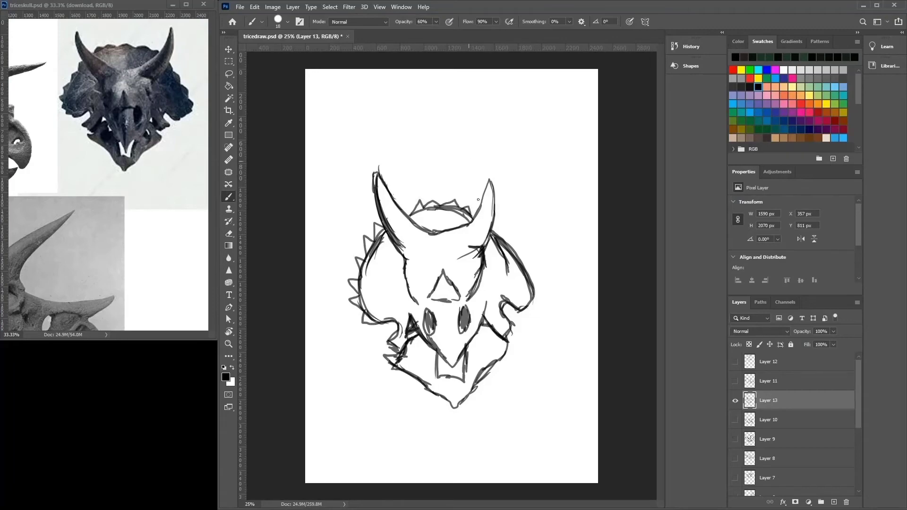
drag(477, 268, 476, 282)
drag(414, 280, 411, 289)
mouse_move(491, 227)
mouse_down()
mouse_move(536, 283)
mouse_move(535, 299)
mouse_up()
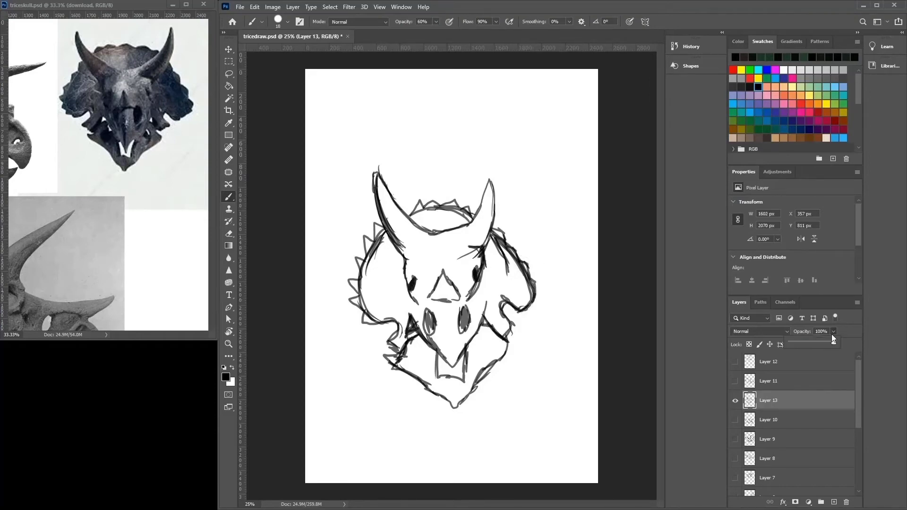
Fade Layer 13 and trace the front-view horns, forehead and sides of the face on a new layer.
drag(831, 338, 805, 339)
click(833, 502)
mouse_move(465, 226)
mouse_down()
mouse_move(490, 176)
mouse_move(482, 249)
mouse_move(462, 226)
mouse_move(429, 233)
mouse_move(374, 172)
mouse_move(404, 259)
mouse_move(414, 222)
mouse_up()
drag(470, 221, 480, 246)
drag(419, 246, 404, 255)
drag(404, 254, 410, 287)
drag(482, 246, 489, 306)
drag(408, 294, 411, 306)
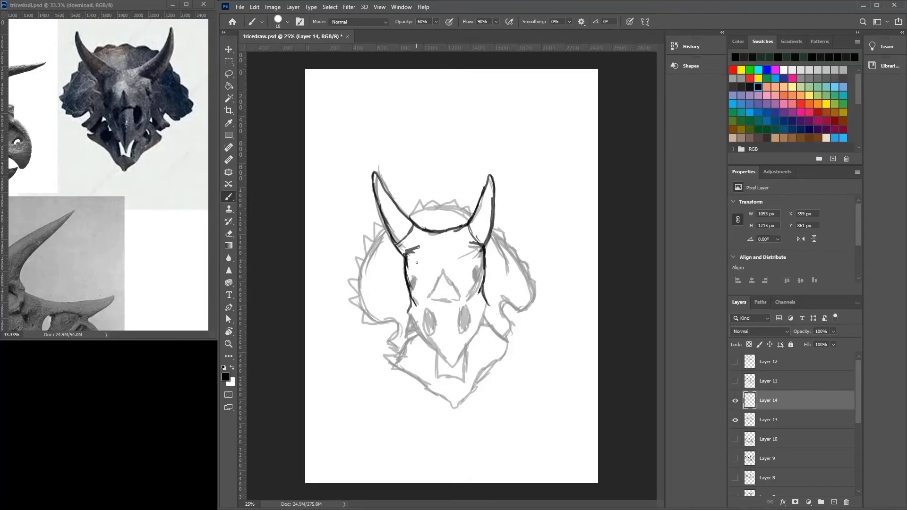
Trace the front-view skull's eye sockets, triangular nose horn and dark nostril cavities.
drag(415, 272, 412, 286)
mouse_move(476, 278)
mouse_down()
mouse_move(473, 268)
mouse_move(437, 282)
mouse_move(435, 299)
mouse_up()
mouse_move(432, 299)
mouse_down()
mouse_move(461, 300)
mouse_move(472, 315)
mouse_move(461, 295)
mouse_move(468, 325)
mouse_up()
mouse_move(433, 299)
mouse_down()
mouse_move(427, 294)
mouse_move(425, 311)
mouse_up()
mouse_move(433, 312)
mouse_down()
mouse_move(434, 300)
mouse_move(430, 322)
mouse_up()
mouse_move(463, 295)
mouse_down()
mouse_move(467, 311)
mouse_move(435, 289)
mouse_move(454, 286)
mouse_move(463, 298)
mouse_up()
drag(435, 297, 433, 285)
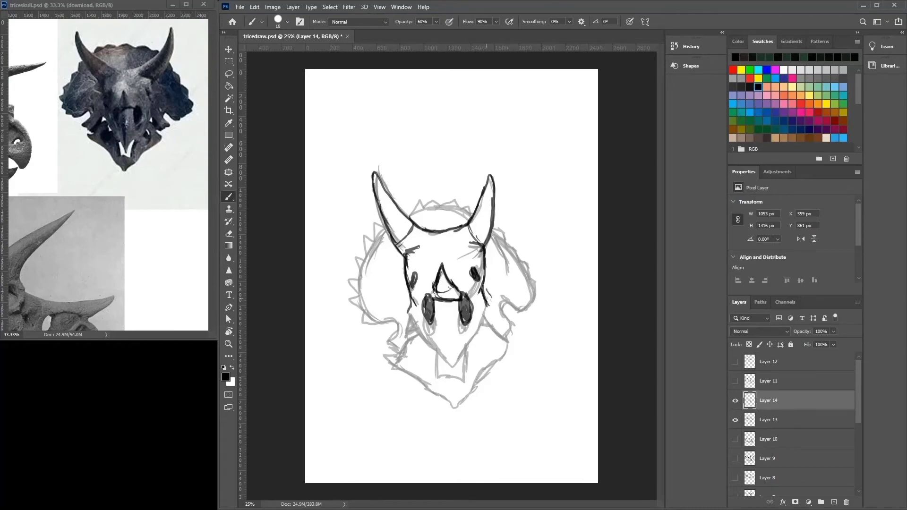
Trace the front-view snout, jaw and scalloped frill, and hide the rough sketch on Layer 13.
mouse_move(486, 297)
mouse_down()
mouse_move(452, 366)
mouse_move(409, 312)
mouse_move(391, 359)
mouse_move(458, 415)
mouse_move(512, 341)
mouse_move(479, 317)
mouse_move(465, 380)
mouse_move(451, 379)
mouse_move(434, 348)
mouse_move(439, 370)
mouse_move(432, 347)
mouse_up()
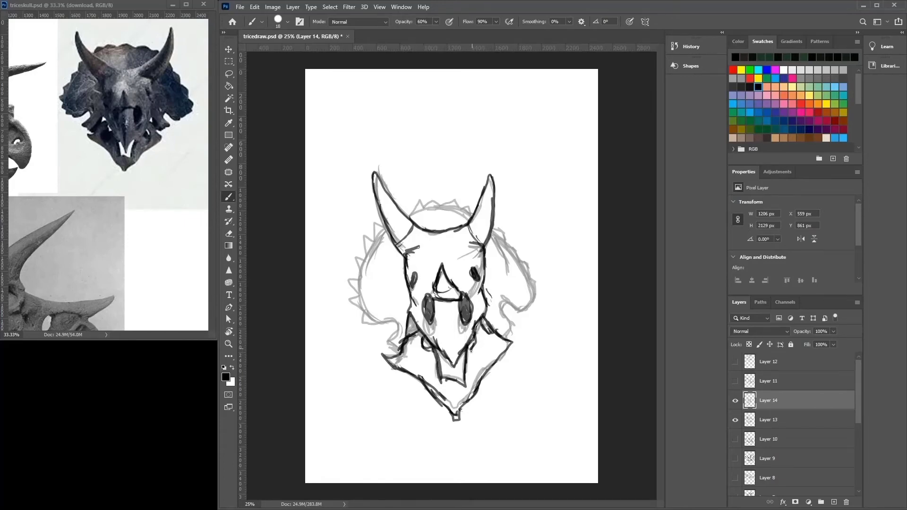
drag(441, 350, 410, 317)
mouse_move(498, 338)
mouse_down()
mouse_move(517, 319)
mouse_move(503, 310)
mouse_move(534, 302)
mouse_move(536, 270)
mouse_move(501, 231)
mouse_move(442, 202)
mouse_move(405, 214)
mouse_move(358, 251)
mouse_move(351, 288)
mouse_move(372, 323)
mouse_move(389, 314)
mouse_move(400, 325)
mouse_move(389, 336)
mouse_move(368, 319)
mouse_up()
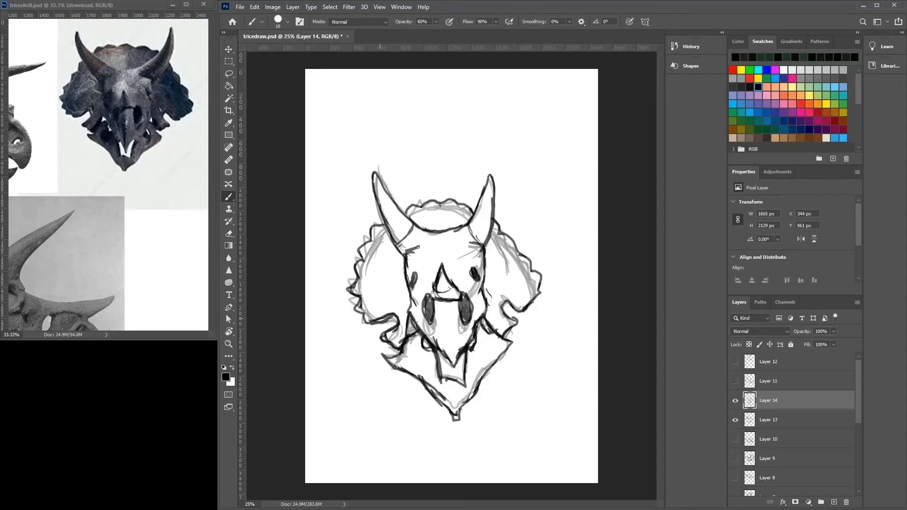
click(735, 420)
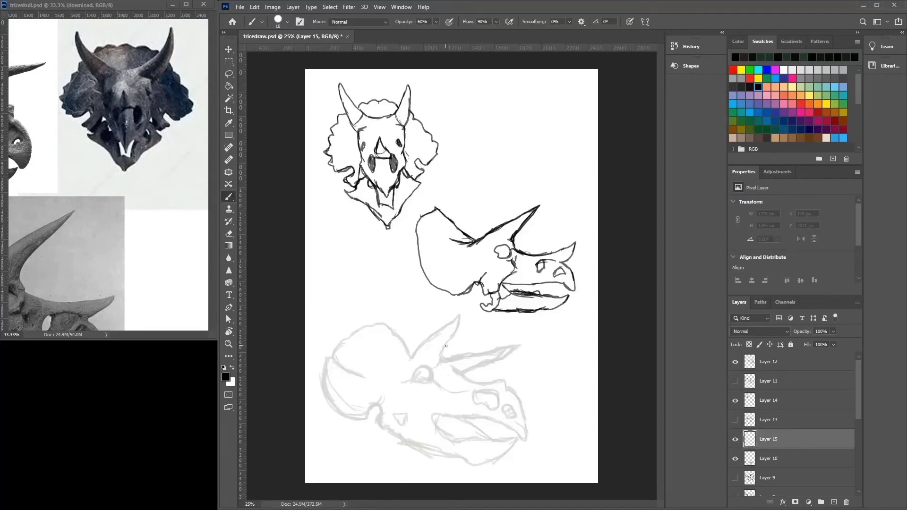
Trace the faded three-quarter skull on Layer 15, including horns, frill, eye, jaws, cheek opening and nostril openings.
mouse_move(457, 327)
mouse_down()
mouse_move(433, 368)
mouse_move(459, 316)
mouse_move(411, 357)
mouse_move(392, 334)
mouse_move(355, 326)
mouse_move(341, 340)
mouse_move(352, 373)
mouse_move(322, 388)
mouse_move(360, 419)
mouse_move(377, 406)
mouse_move(395, 433)
mouse_move(457, 458)
mouse_move(516, 441)
mouse_move(463, 441)
mouse_move(434, 427)
mouse_move(445, 416)
mouse_move(503, 439)
mouse_up()
mouse_move(440, 414)
mouse_down()
mouse_move(491, 419)
mouse_move(522, 436)
mouse_move(514, 393)
mouse_move(452, 366)
mouse_move(506, 352)
mouse_move(457, 373)
mouse_move(513, 350)
mouse_move(441, 358)
mouse_move(401, 380)
mouse_move(435, 382)
mouse_up()
drag(405, 414, 401, 424)
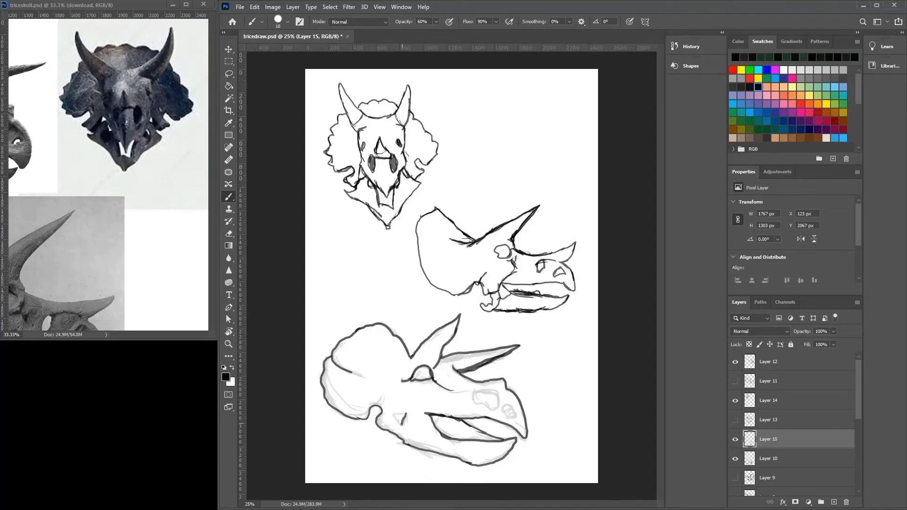
mouse_move(496, 406)
mouse_down()
mouse_move(487, 390)
mouse_move(496, 405)
mouse_up()
mouse_move(508, 402)
mouse_down()
mouse_move(512, 411)
mouse_move(502, 411)
mouse_up()
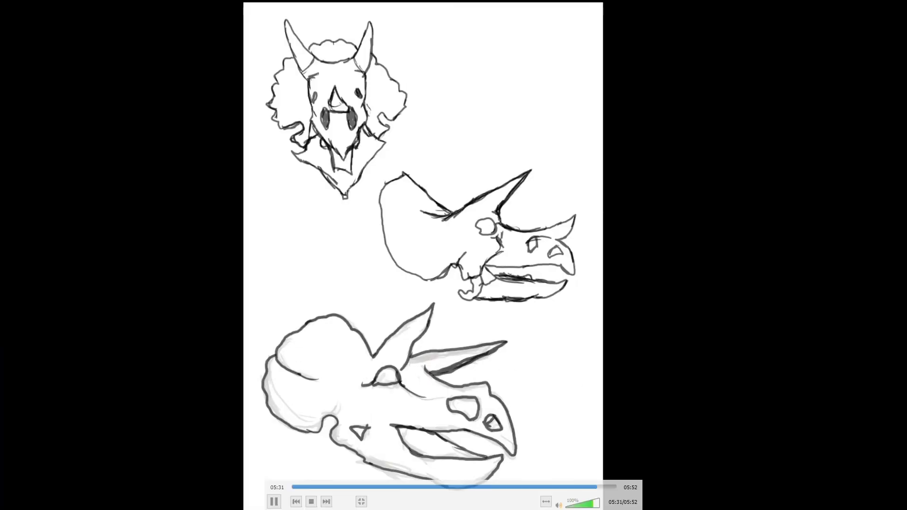
key(space)
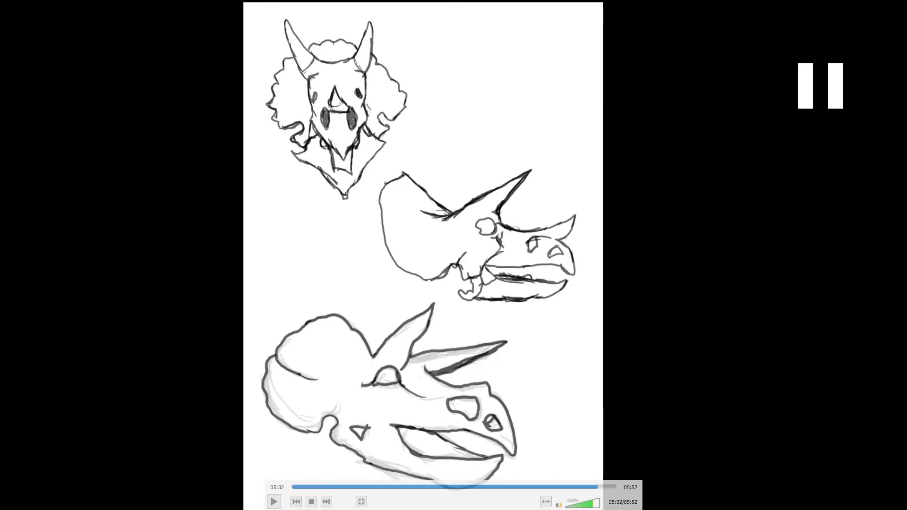